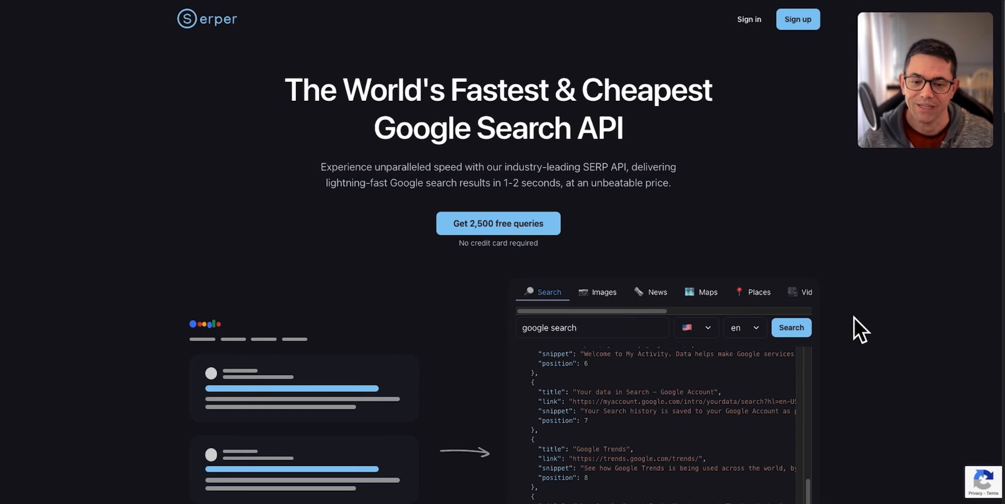
Step: Examine the sample JSON search results in the demo on Serper's home page
{"action": "scroll", "coordinate": [853, 316], "scroll_direction": "down", "scroll_amount": 3}
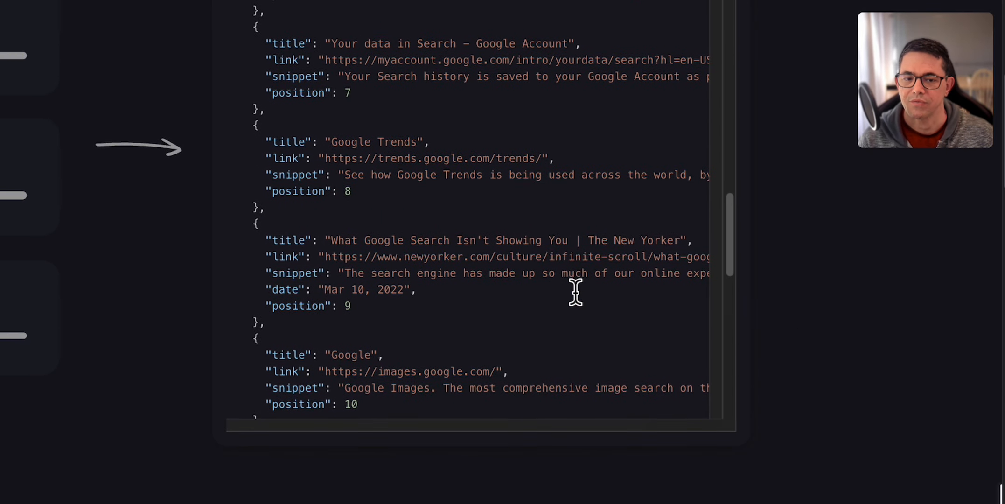
{"action": "left_click_drag", "start_coordinate": [734, 328], "coordinate": [808, 196]}
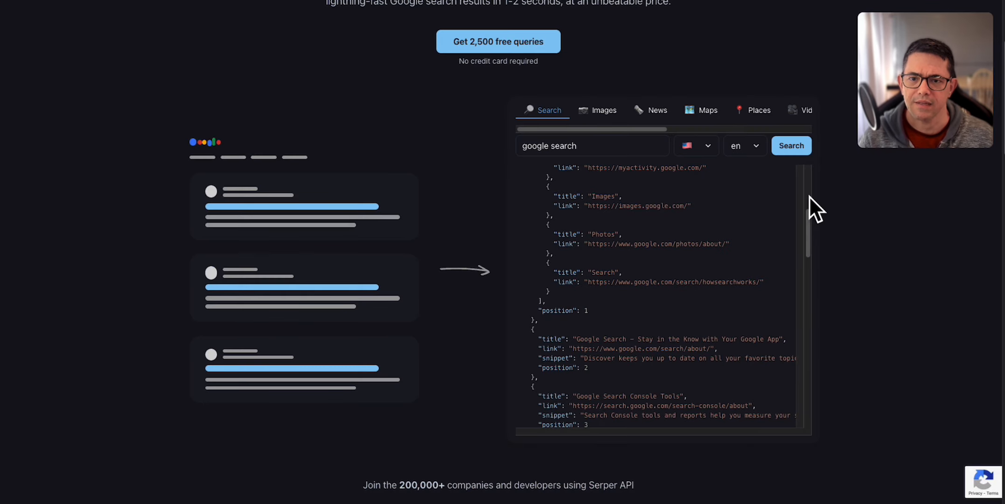
{"action": "scroll", "coordinate": [809, 197], "scroll_direction": "up", "scroll_amount": 5}
{"action": "scroll", "coordinate": [895, 204], "scroll_direction": "up", "scroll_amount": 4}
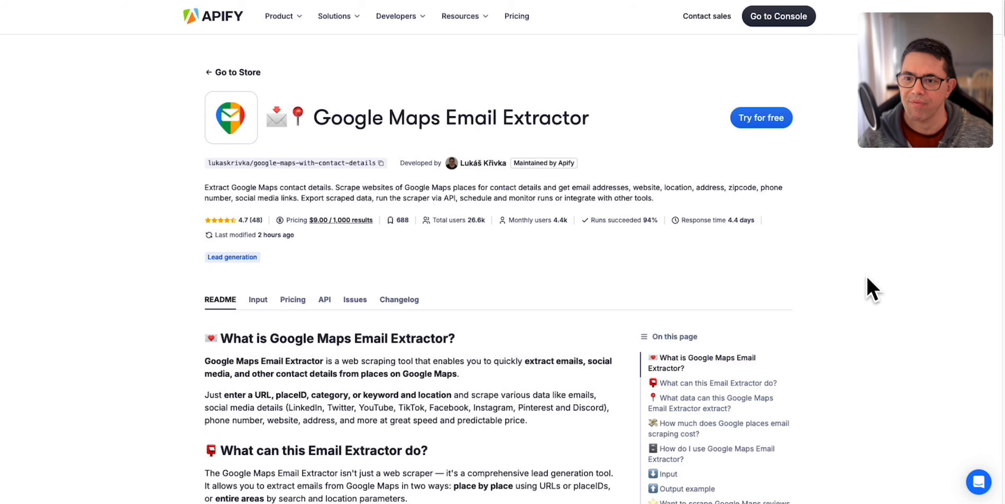
Step: Review the title and description of the Google Maps Email Extractor on its Apify page
{"action": "left_click_drag", "start_coordinate": [313, 112], "coordinate": [631, 113]}
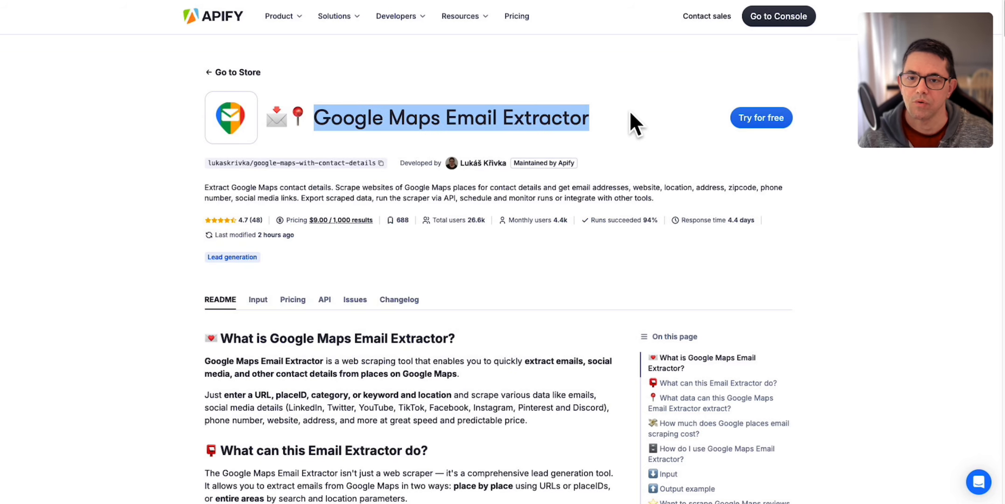
{"action": "left_click", "coordinate": [921, 278]}
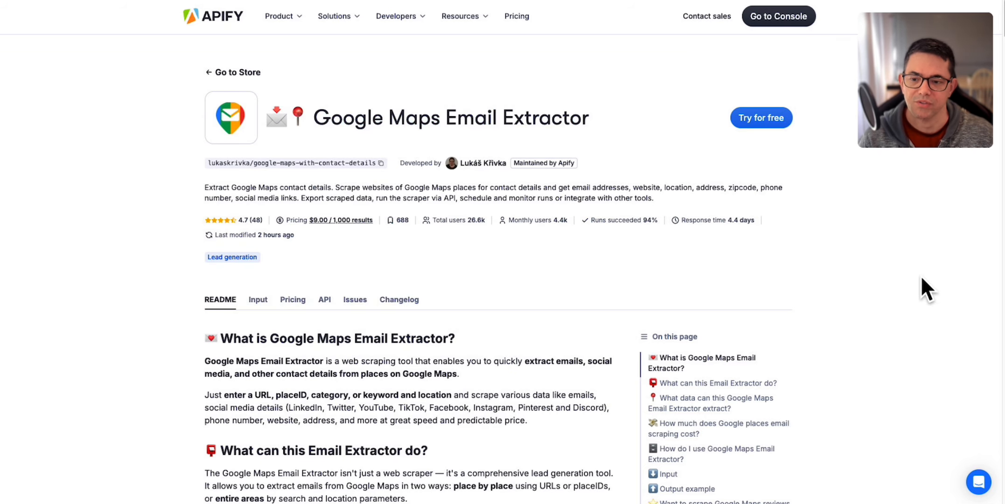
{"action": "scroll", "coordinate": [921, 278], "scroll_direction": "down", "scroll_amount": 8}
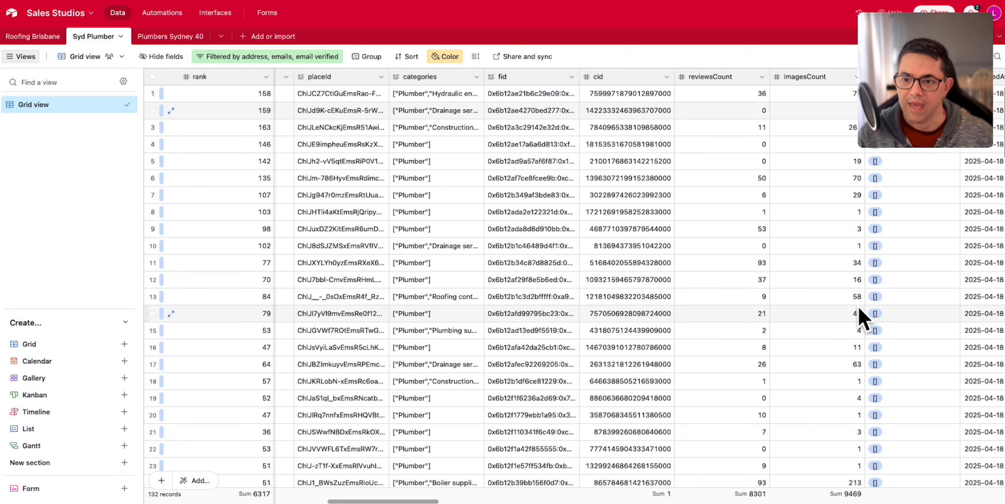
Step: Review the scraped data fields of the Syd Plumber table in Airtable, from the business details to the emails
{"action": "scroll", "coordinate": [858, 309], "scroll_direction": "right", "scroll_amount": 3}
{"action": "scroll", "coordinate": [859, 309], "scroll_direction": "right", "scroll_amount": 10}
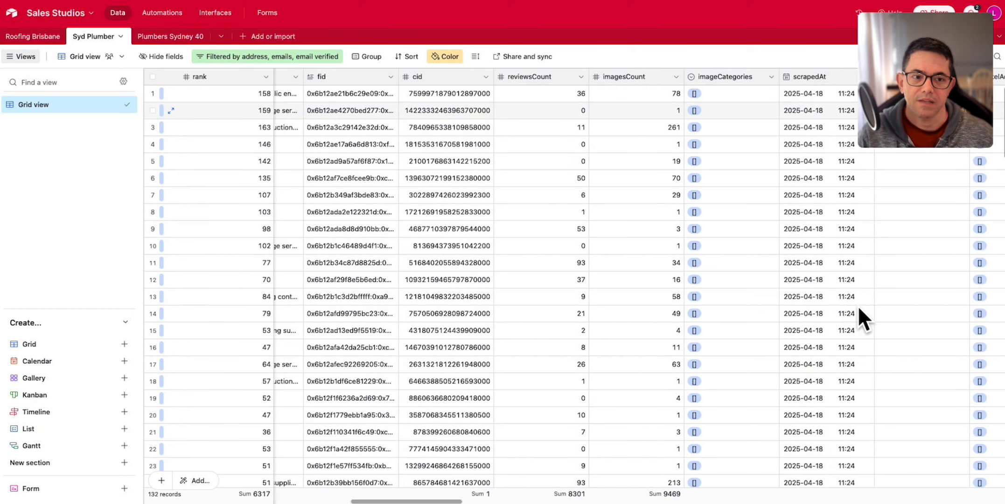
{"action": "scroll", "coordinate": [858, 306], "scroll_direction": "right", "scroll_amount": 8}
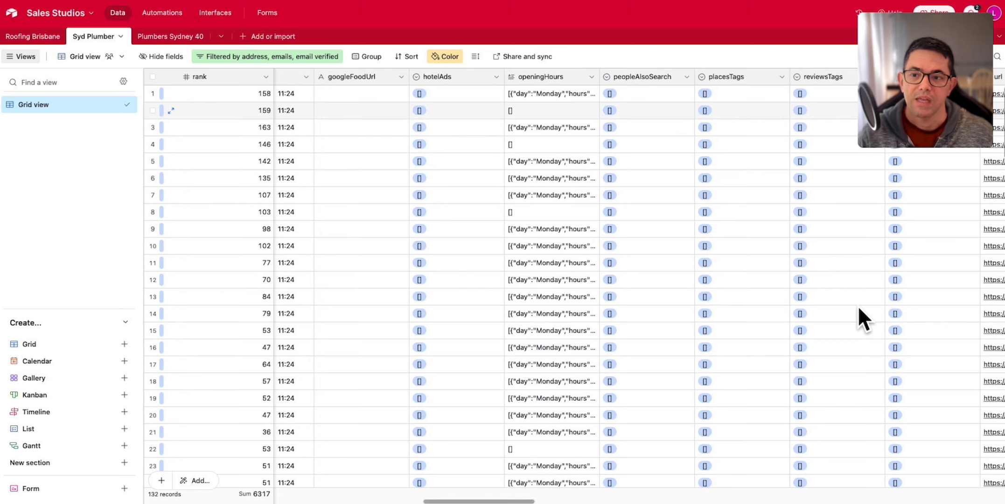
{"action": "scroll", "coordinate": [859, 308], "scroll_direction": "right", "scroll_amount": 2}
{"action": "scroll", "coordinate": [858, 308], "scroll_direction": "left", "scroll_amount": 15}
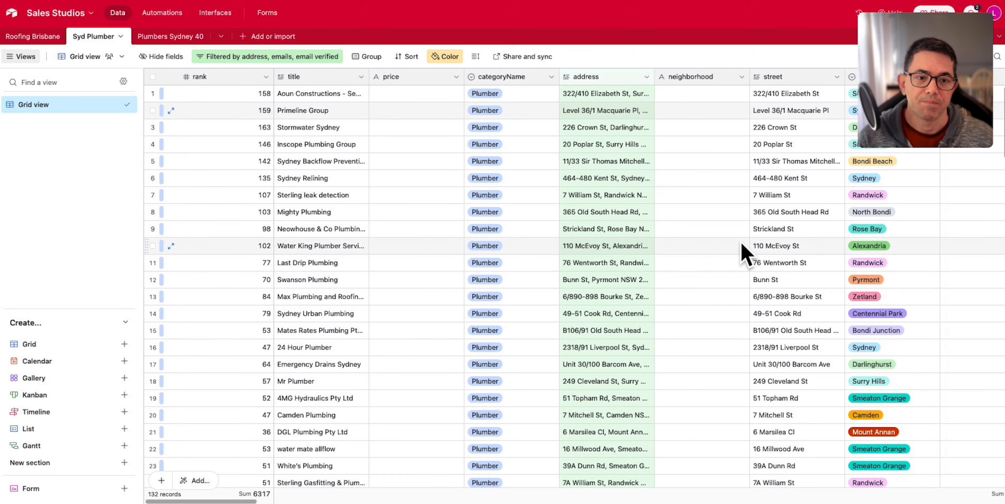
{"action": "scroll", "coordinate": [744, 247], "scroll_direction": "right", "scroll_amount": 5}
{"action": "scroll", "coordinate": [742, 245], "scroll_direction": "right", "scroll_amount": 15}
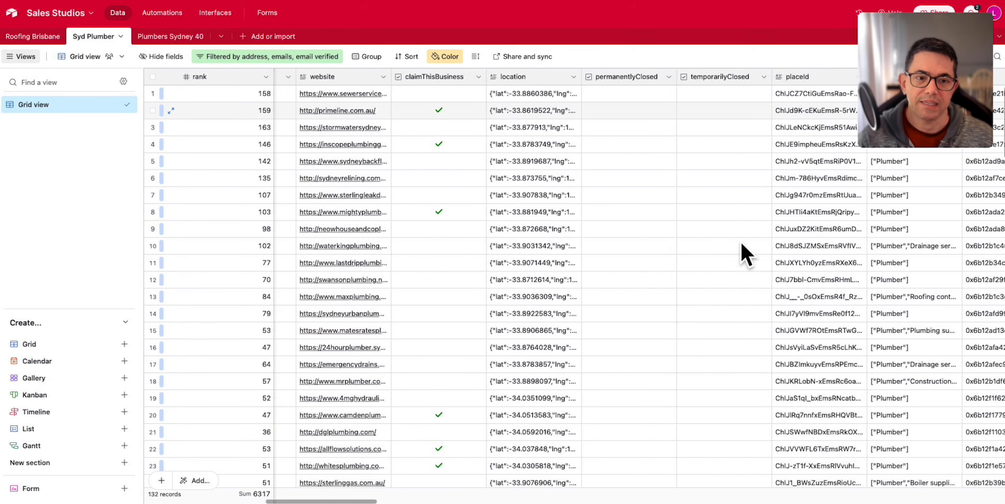
{"action": "scroll", "coordinate": [740, 241], "scroll_direction": "right", "scroll_amount": 15}
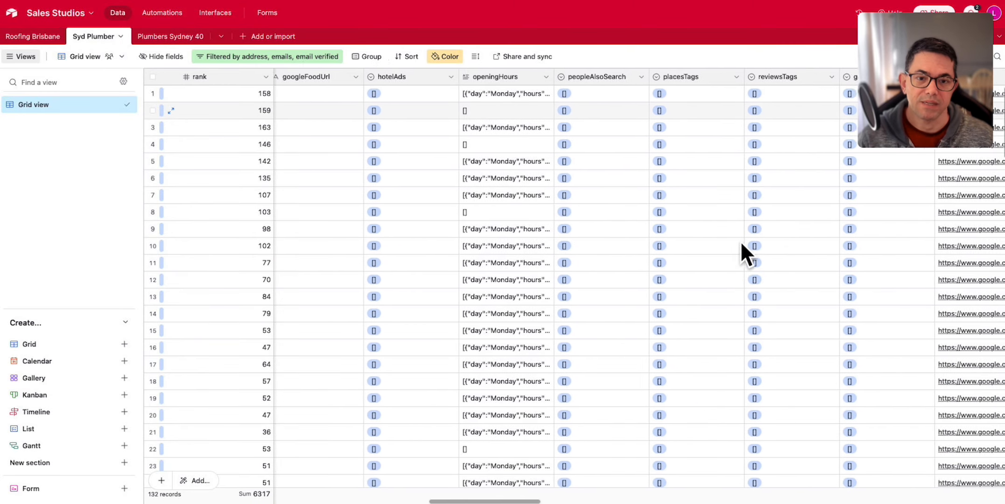
{"action": "scroll", "coordinate": [741, 241], "scroll_direction": "right", "scroll_amount": 15}
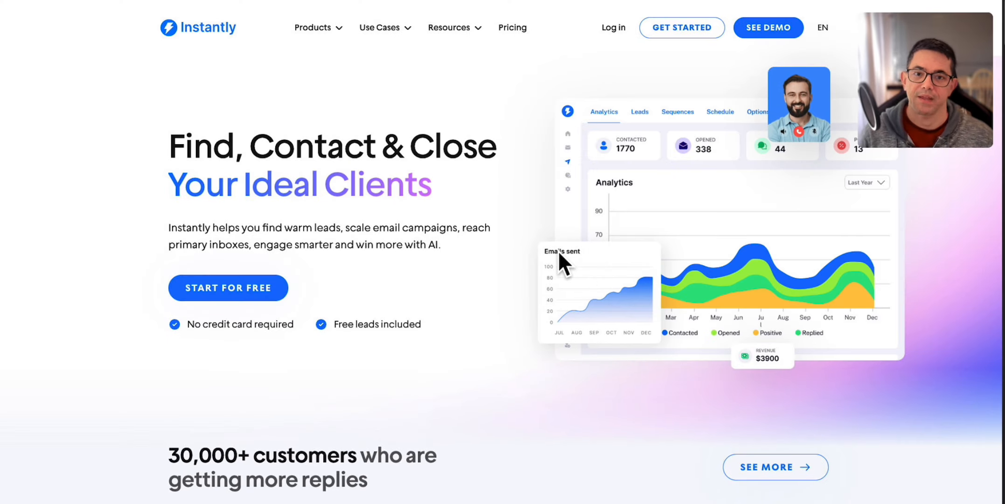
Step: Look over the Instantly home page and the Lead Scoring System diagram
{"action": "scroll", "coordinate": [905, 350], "scroll_direction": "down", "scroll_amount": 15}
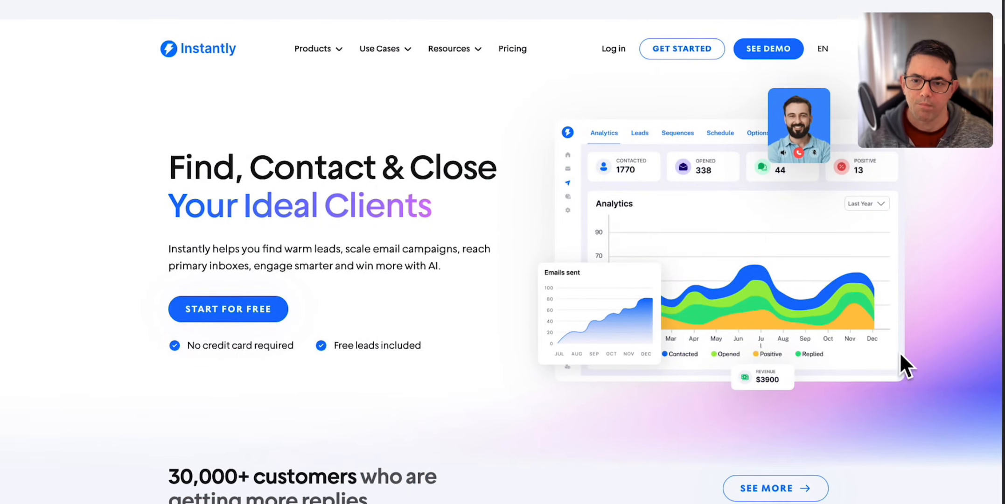
{"action": "scroll", "coordinate": [900, 363], "scroll_direction": "down", "scroll_amount": 1}
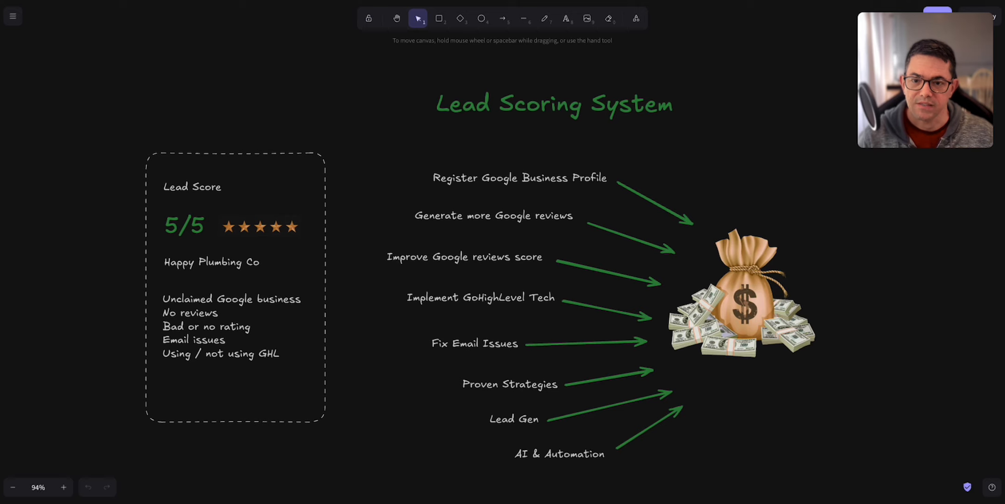
{"action": "scroll", "coordinate": [905, 280], "scroll_direction": "down", "scroll_amount": 2}
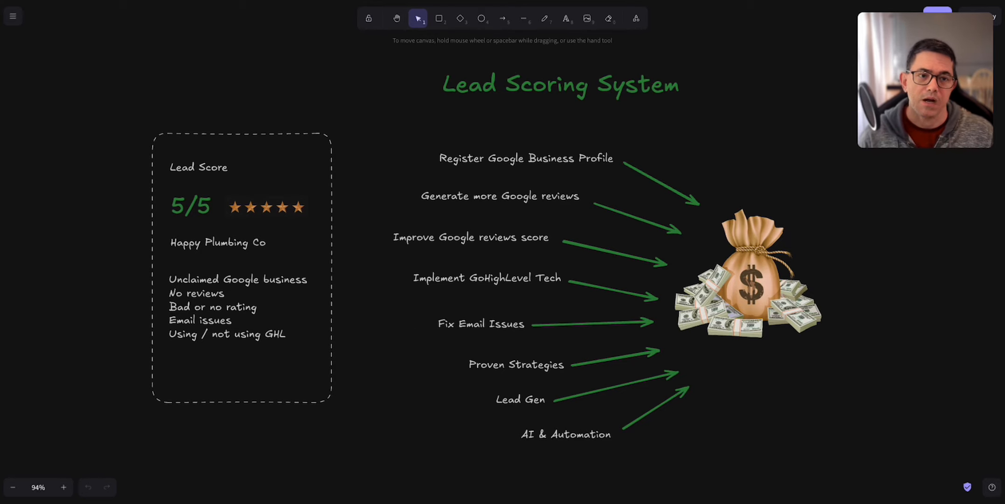
Step: Open the dmarcian site in a new browser tab and bring up its DMARC Domain Checker, ready for a domain entry
{"action": "key", "text": "super+t"}
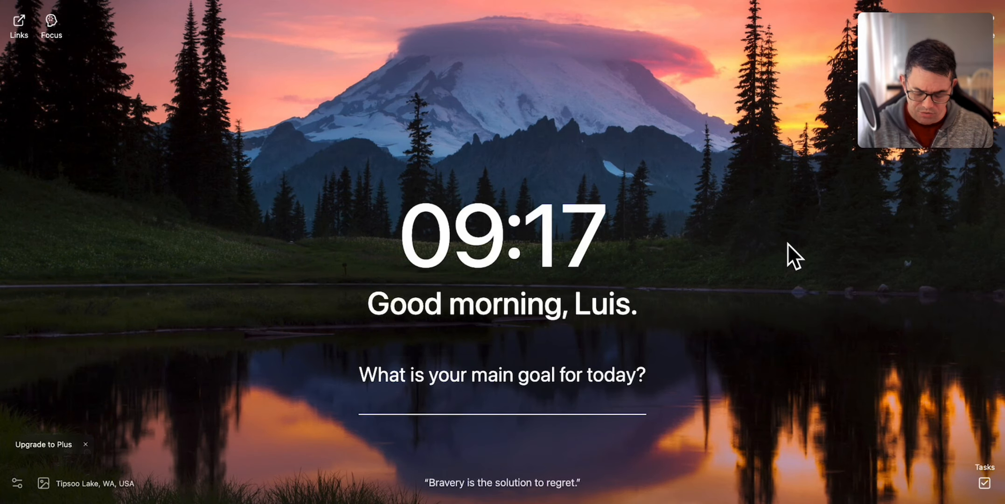
{"action": "type", "text": "dna"}
{"action": "key", "text": "BackSpace"}
{"action": "key", "text": "BackSpace"}
{"action": "type", "text": "ma"}
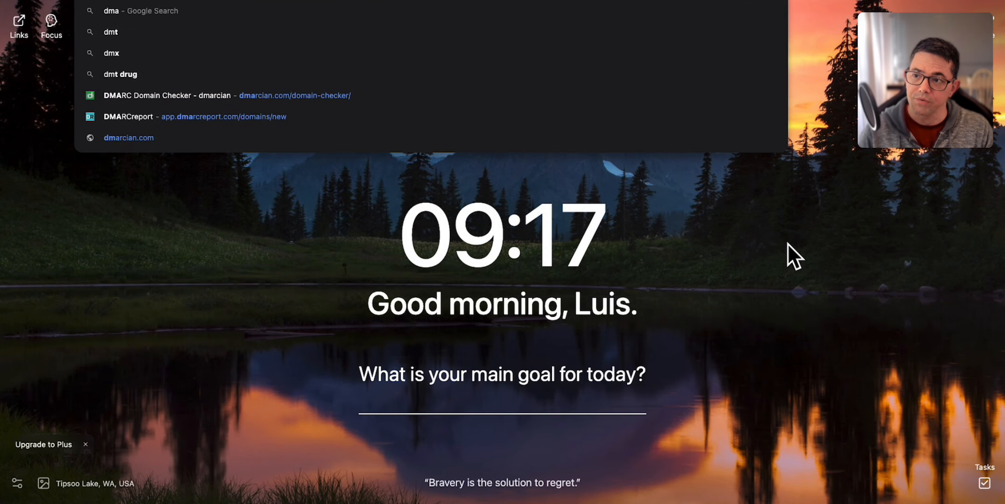
{"action": "key", "text": "Return"}
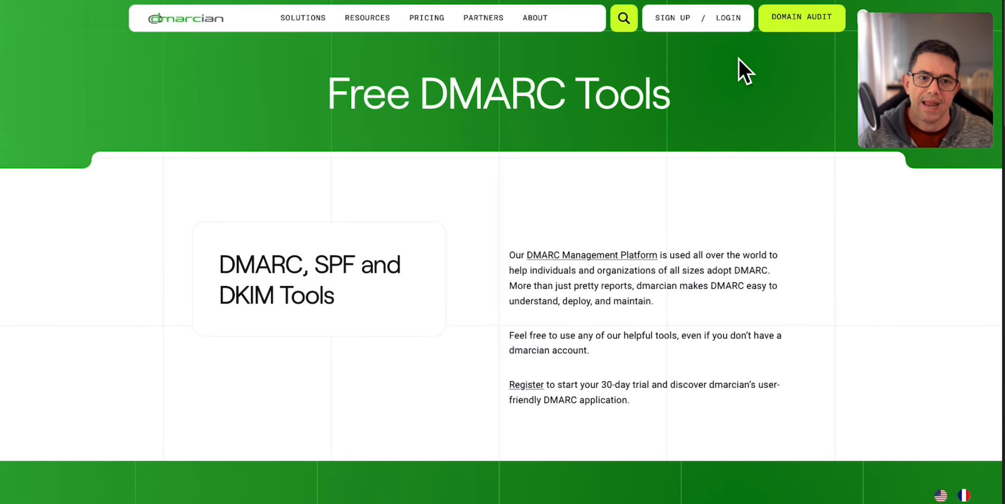
{"action": "left_click", "coordinate": [800, 24]}
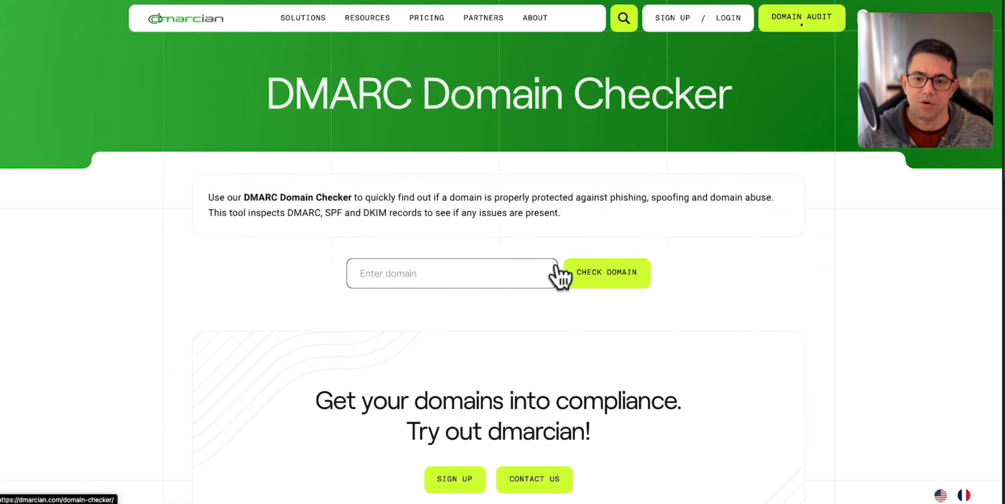
{"action": "left_click", "coordinate": [434, 278]}
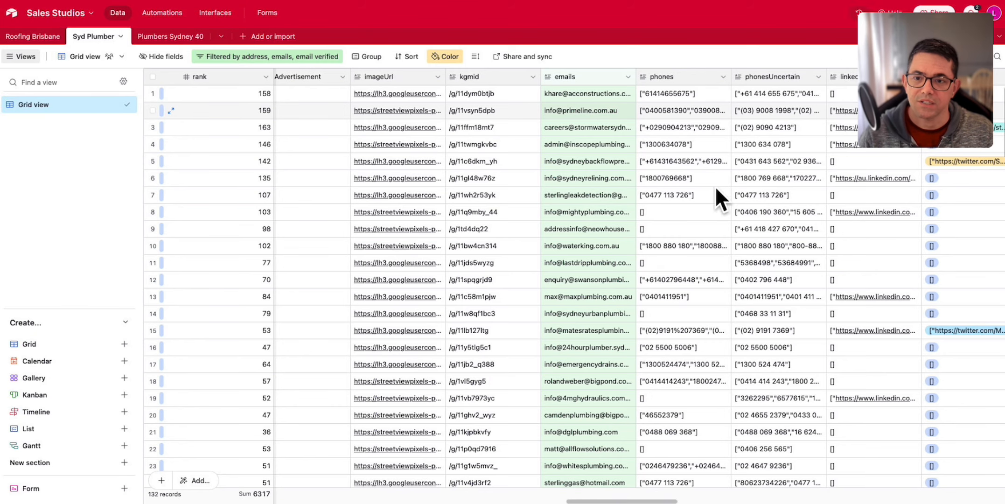
Step: Copy the email from the first Syd Plumber record in Airtable and check only its domain, acconstructions.com, in the DMARC Domain Checker
{"action": "left_click", "coordinate": [566, 95]}
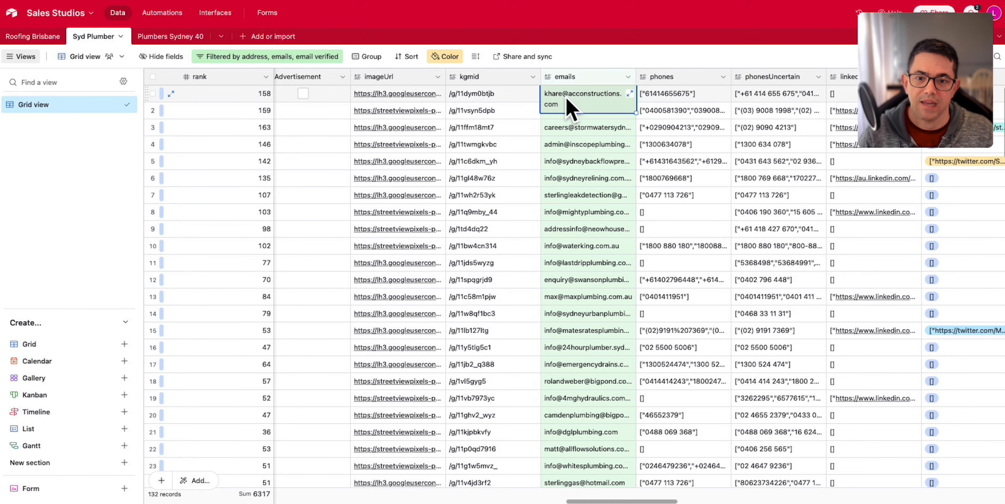
{"action": "key", "text": "ctrl+c"}
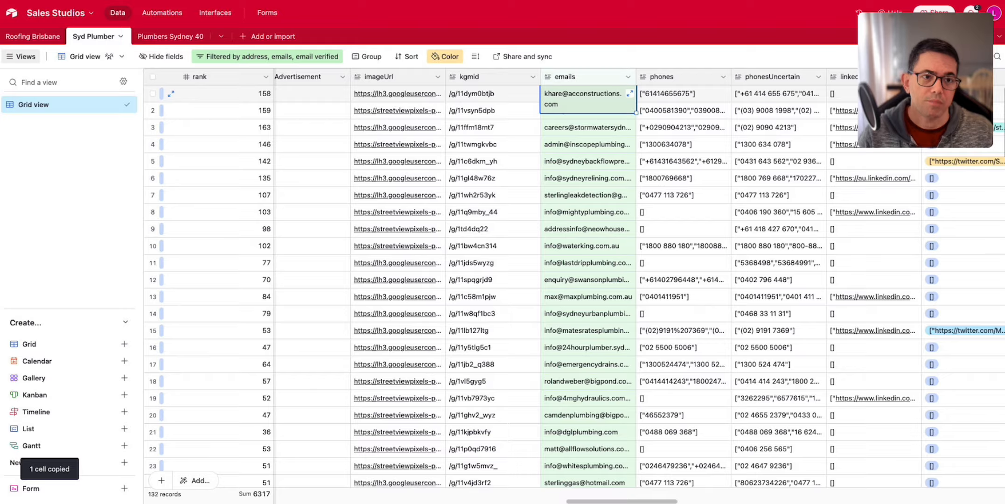
{"action": "key", "text": "ctrl+Tab"}
{"action": "key", "text": "ctrl+v"}
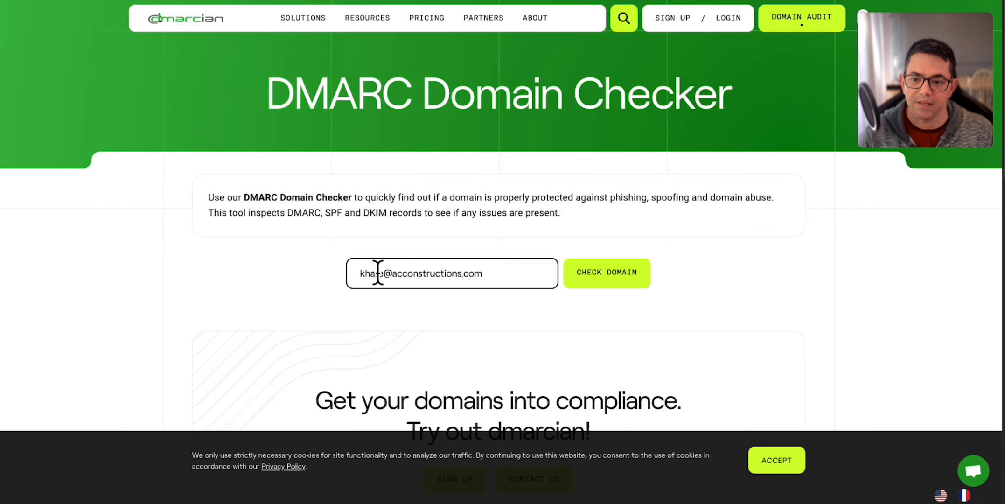
{"action": "key", "text": "ctrl+BackSpace"}
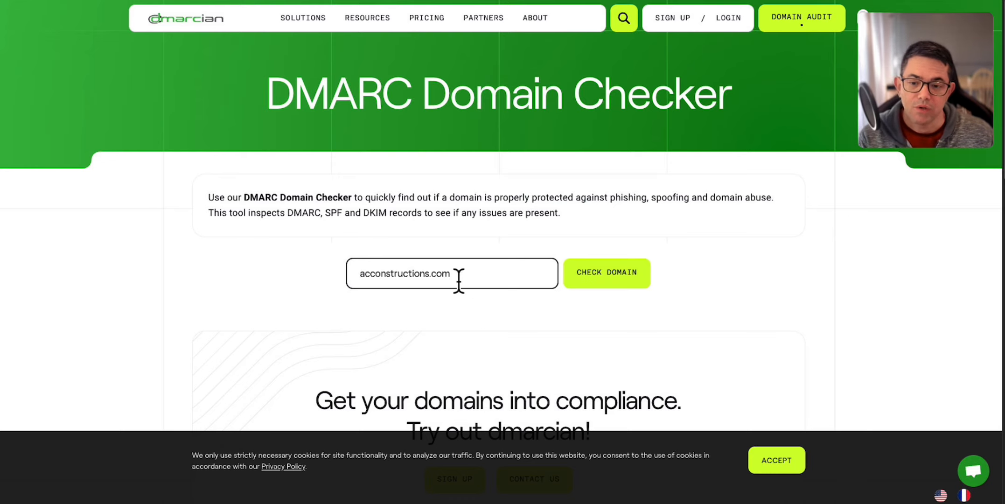
{"action": "left_click", "coordinate": [599, 285]}
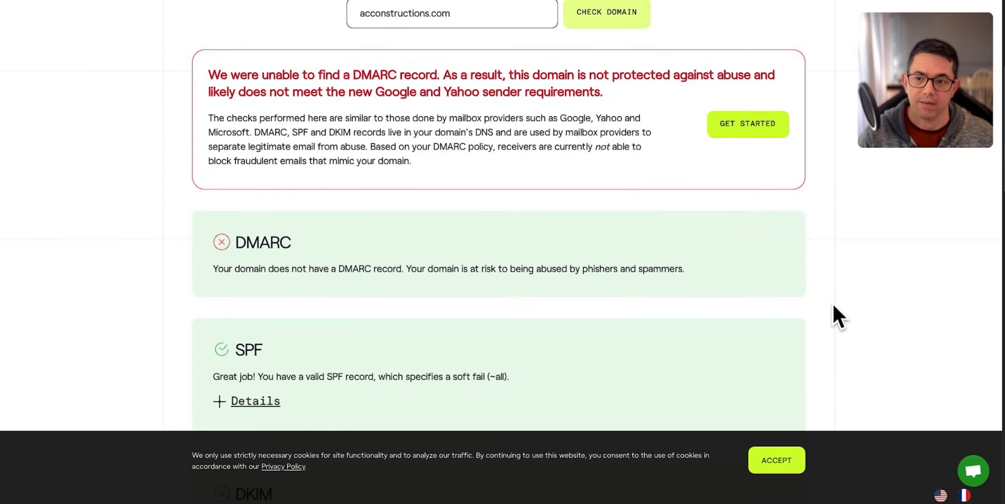
Step: Examine the DMARC, SPF and DKIM results for acconstructions.com, including the statement about Google and Yahoo sender requirements
{"action": "scroll", "coordinate": [812, 313], "scroll_direction": "down", "scroll_amount": 4}
{"action": "scroll", "coordinate": [812, 313], "scroll_direction": "up", "scroll_amount": 2}
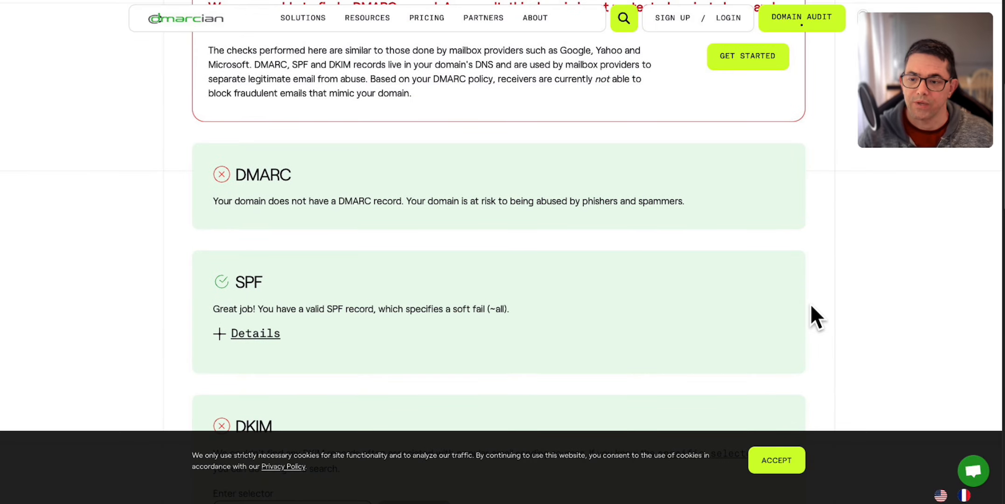
{"action": "scroll", "coordinate": [258, 351], "scroll_direction": "up", "scroll_amount": 2}
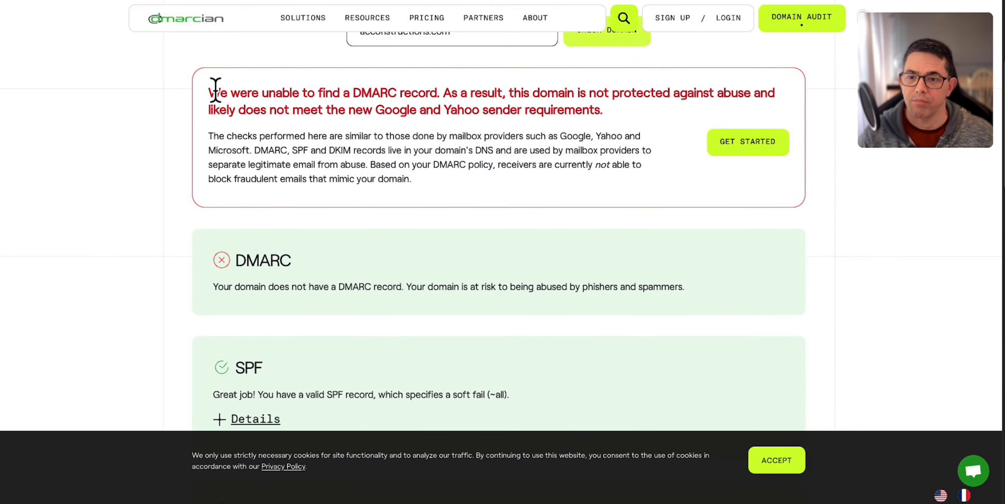
{"action": "left_click_drag", "start_coordinate": [212, 86], "coordinate": [567, 175]}
{"action": "left_click", "coordinate": [571, 189]}
{"action": "scroll", "coordinate": [571, 189], "scroll_direction": "up", "scroll_amount": 2}
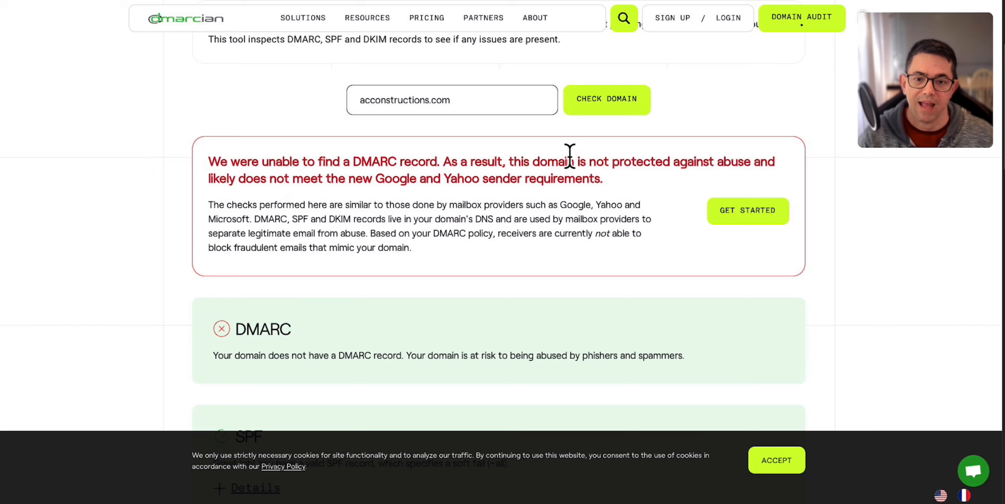
{"action": "left_click_drag", "start_coordinate": [585, 162], "coordinate": [788, 168]}
{"action": "left_click_drag", "start_coordinate": [232, 177], "coordinate": [573, 185]}
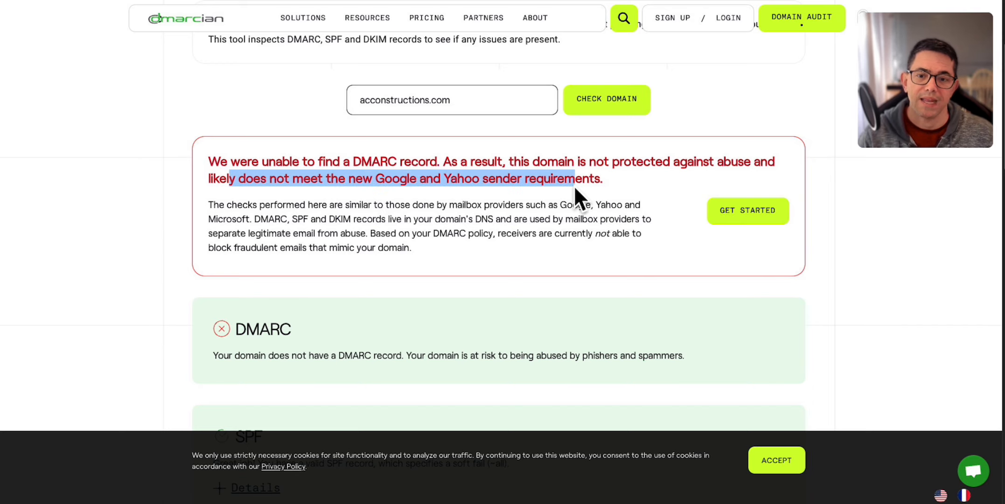
{"action": "left_click", "coordinate": [666, 256]}
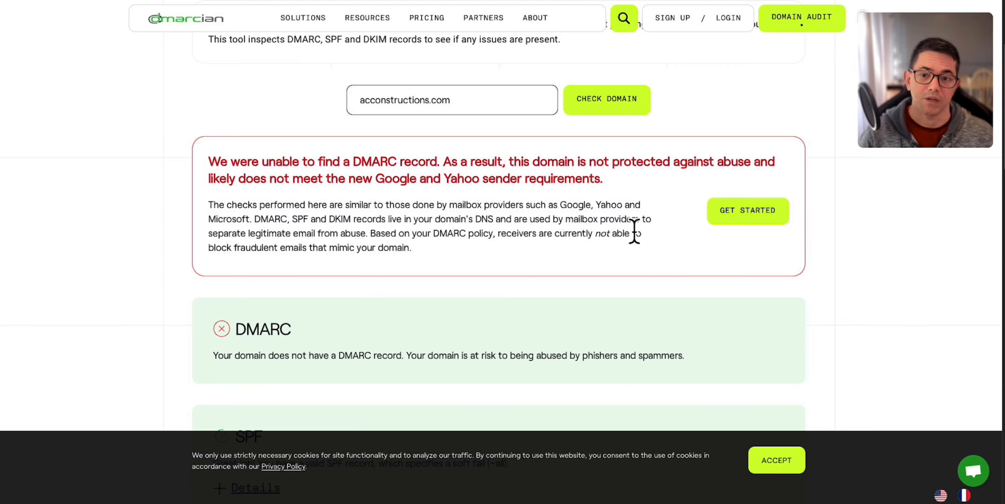
Step: Replace the domain with salesstudios.com and run the DMARC check on it
{"action": "triple_click", "coordinate": [487, 100]}
{"action": "type", "text": "salesstudi"}
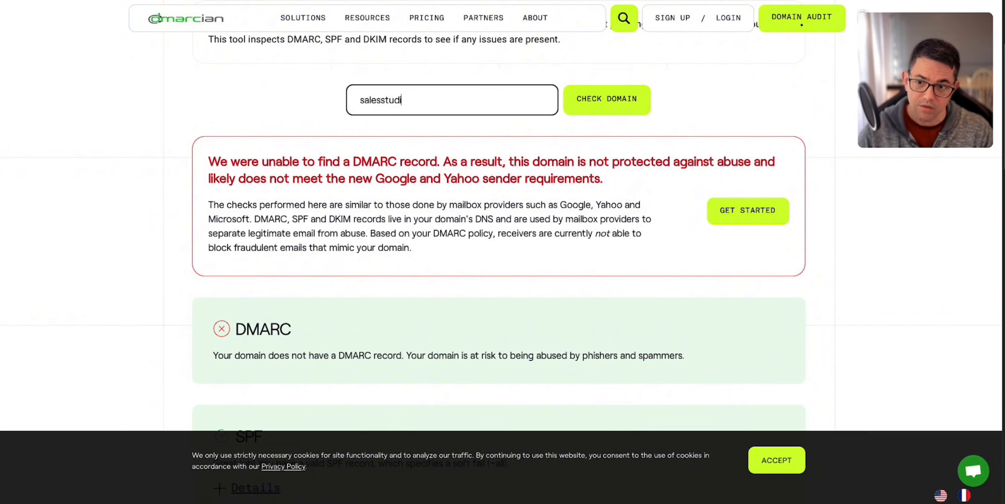
{"action": "type", "text": "os.com"}
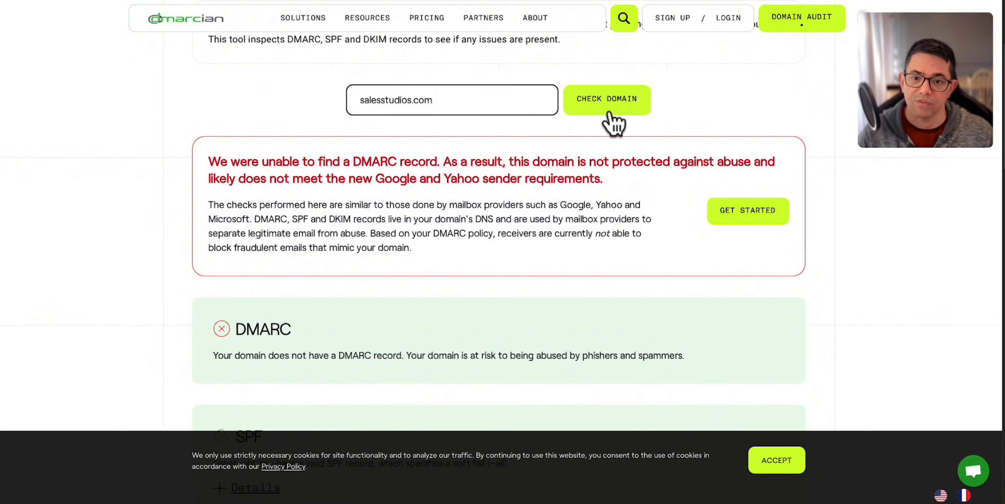
{"action": "left_click", "coordinate": [607, 111]}
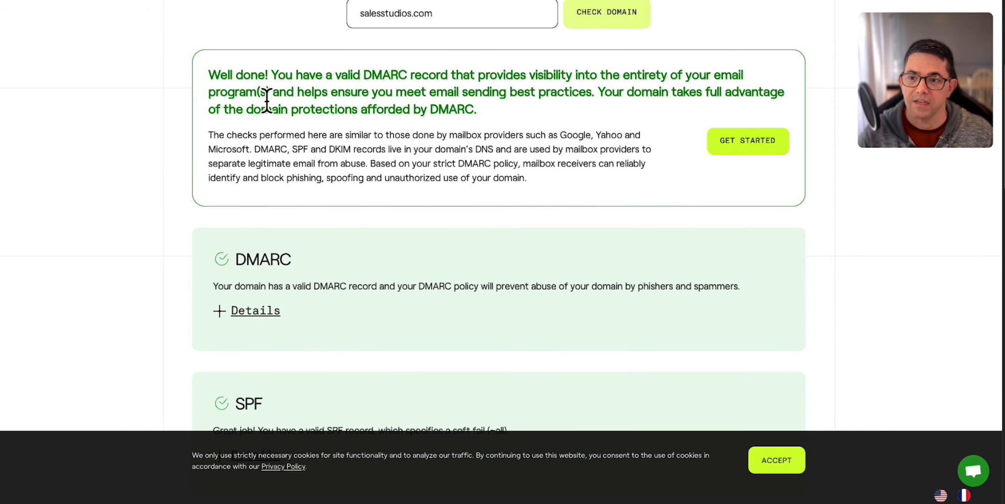
Step: Read the DMARC verdict summary for salesstudios.com
{"action": "left_click_drag", "start_coordinate": [269, 76], "coordinate": [128, 99]}
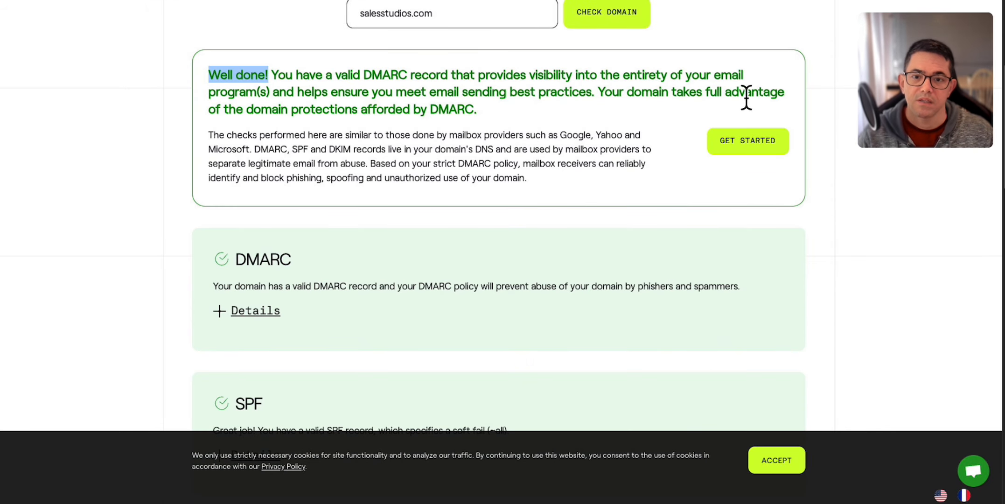
{"action": "left_click_drag", "start_coordinate": [497, 93], "coordinate": [603, 95]}
{"action": "left_click", "coordinate": [604, 95]}
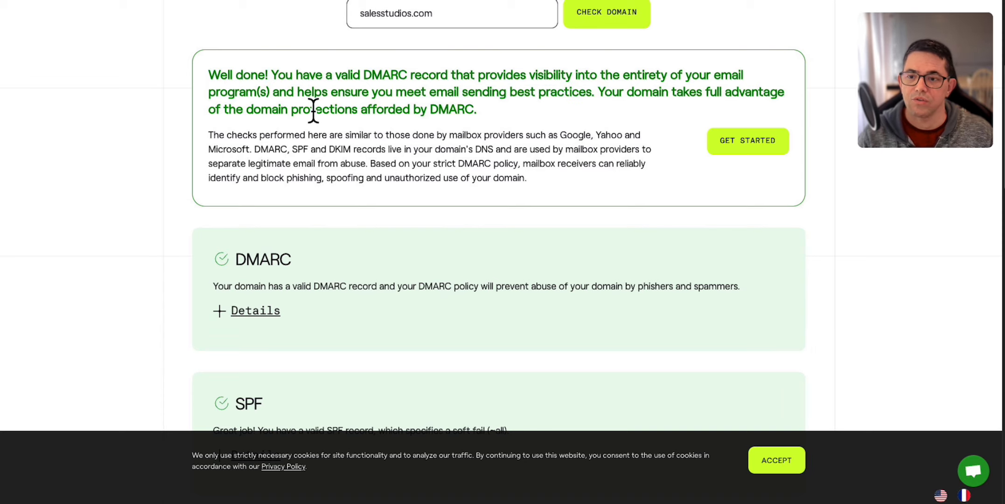